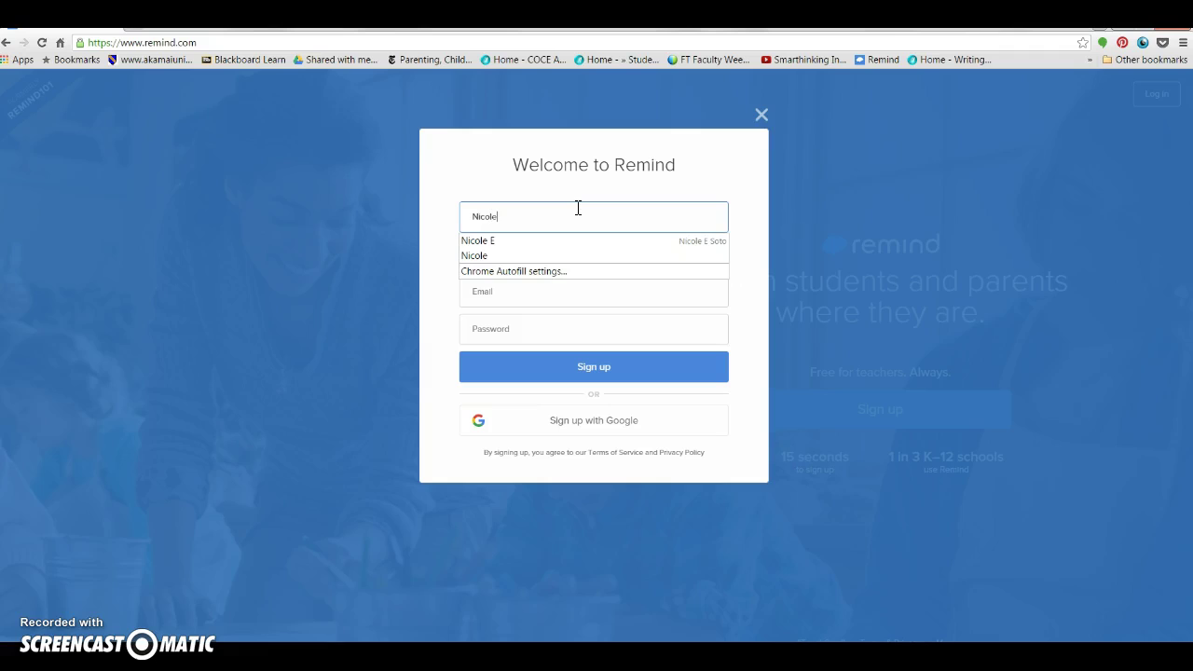
Step: Enter the teacher's last name, e-mail address and account password, then submit the sign-up form
key(Tab)
text(Soto)
key(Tab)
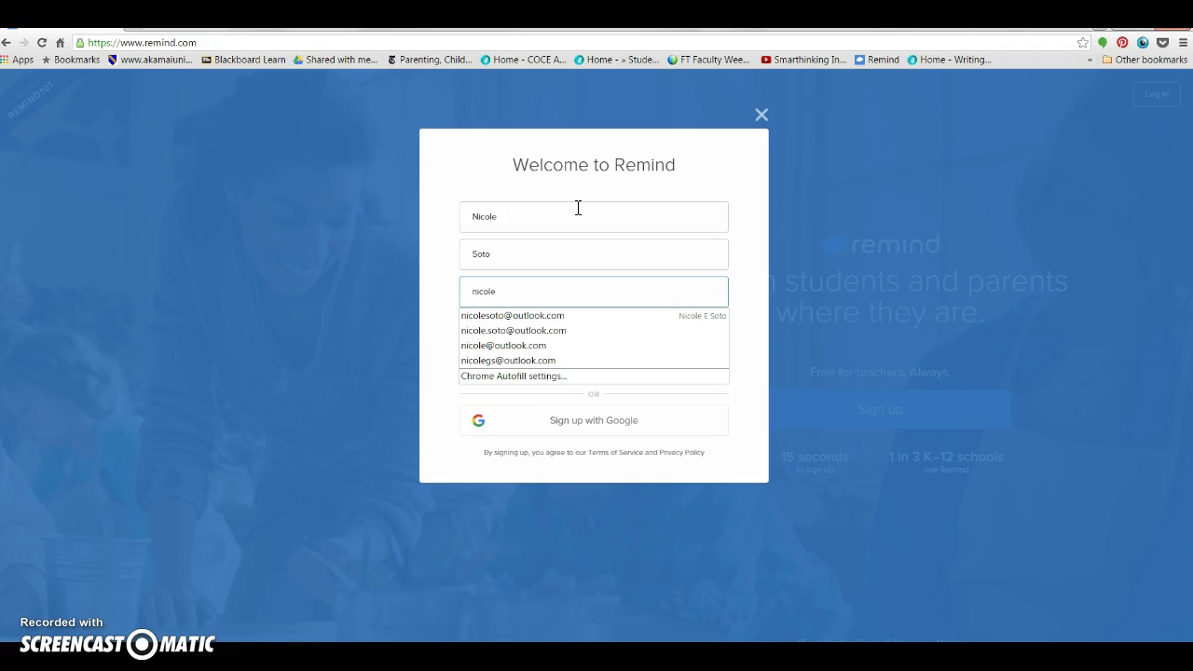
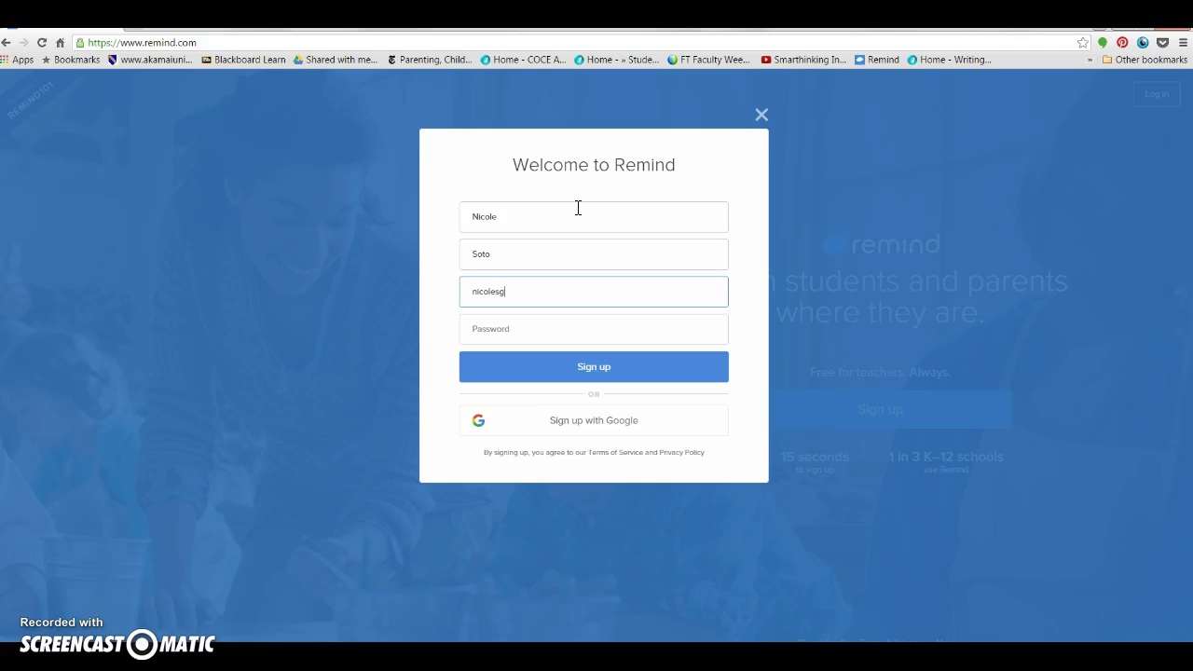
key(Tab)
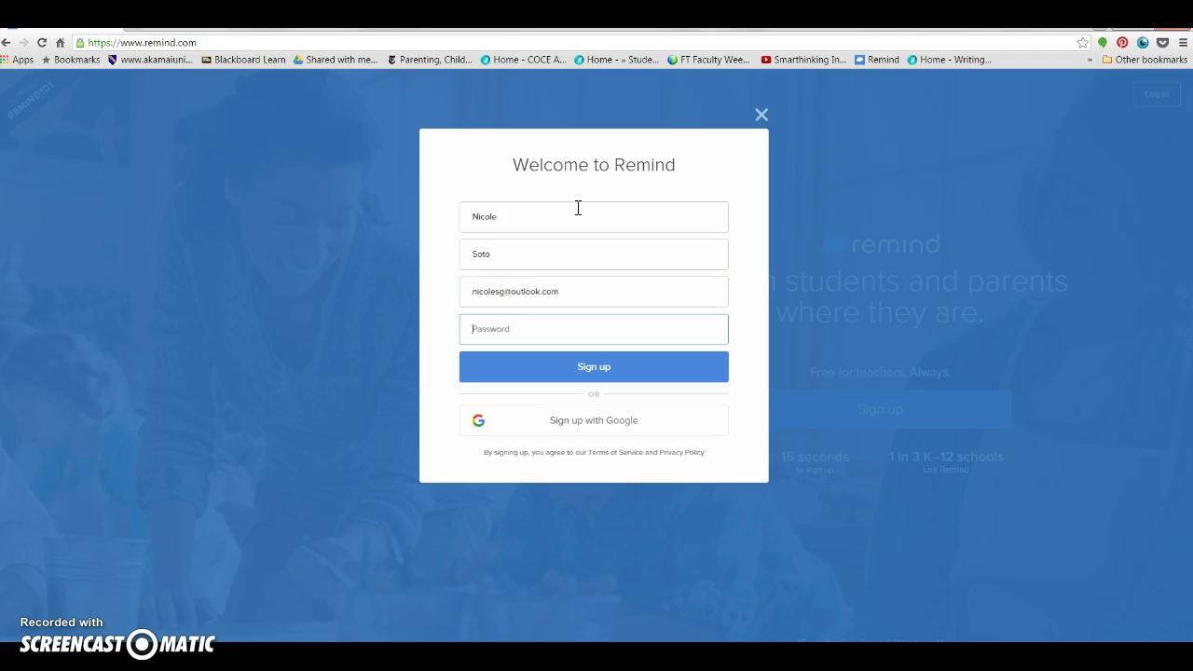
text(•••••••)
click(620, 373)
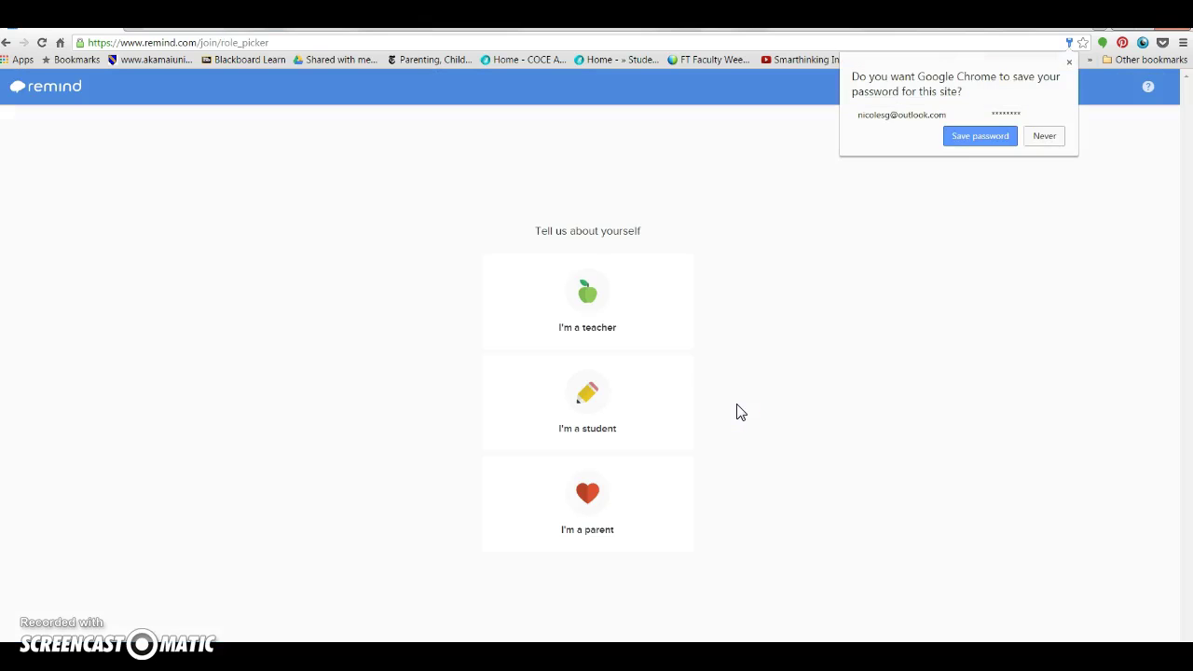
Step: Register as a teacher with the signature corrected to the teacher's full name, and continue
click(597, 321)
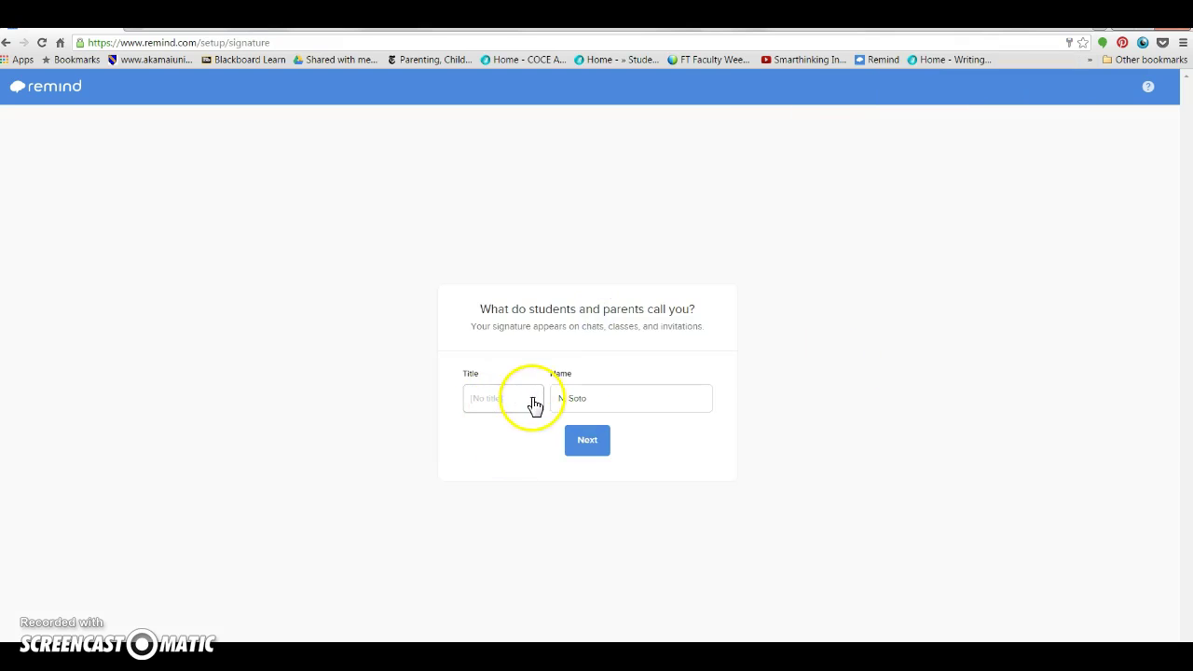
click(601, 399)
key(BackSpace)
key(BackSpace)
key(BackSpace)
key(BackSpace)
key(BackSpace)
key(BackSpace)
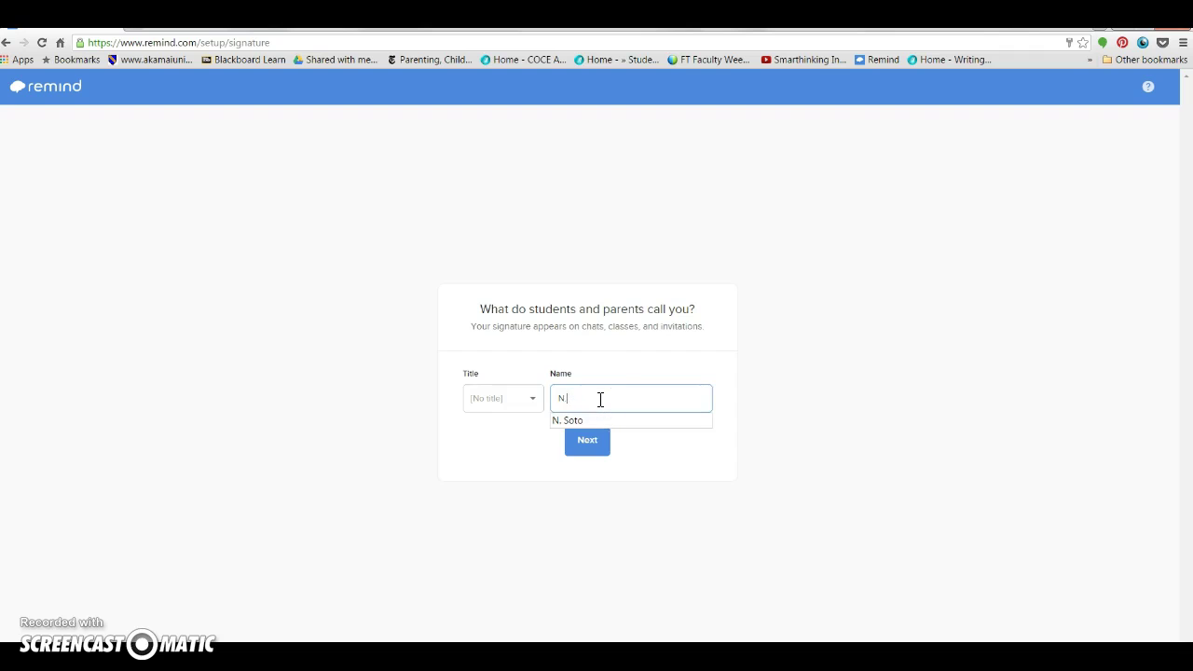
click(690, 455)
click(590, 447)
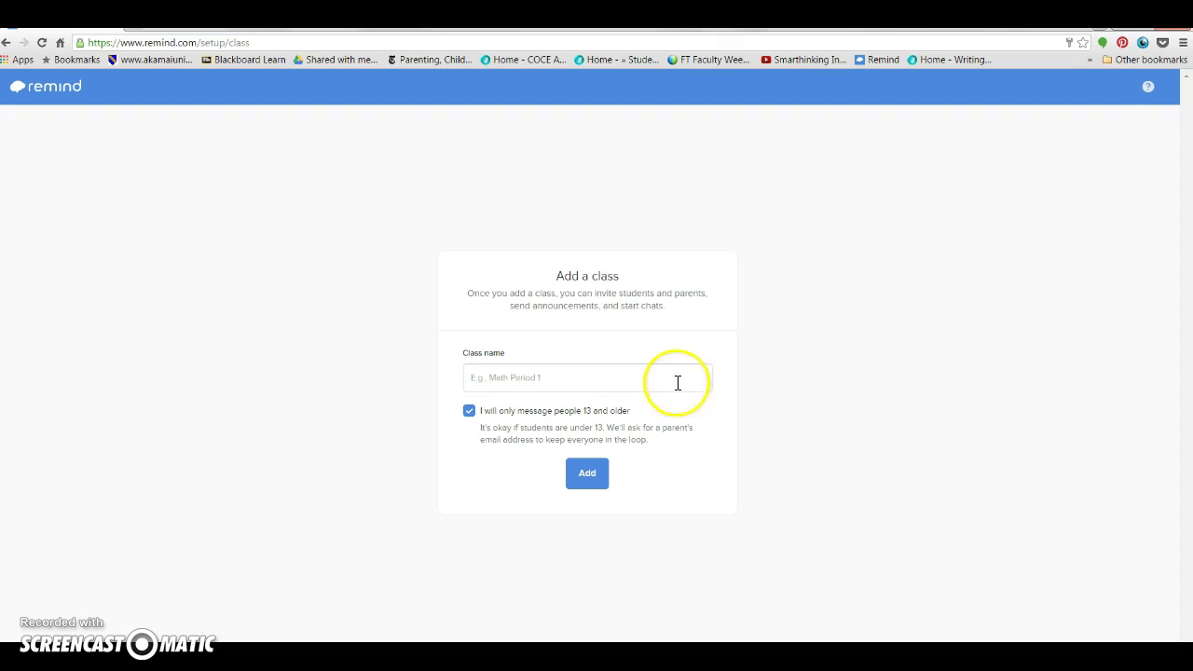
Step: Enter 'ECO201 Term 2 2015' as the class name and add the class
click(548, 373)
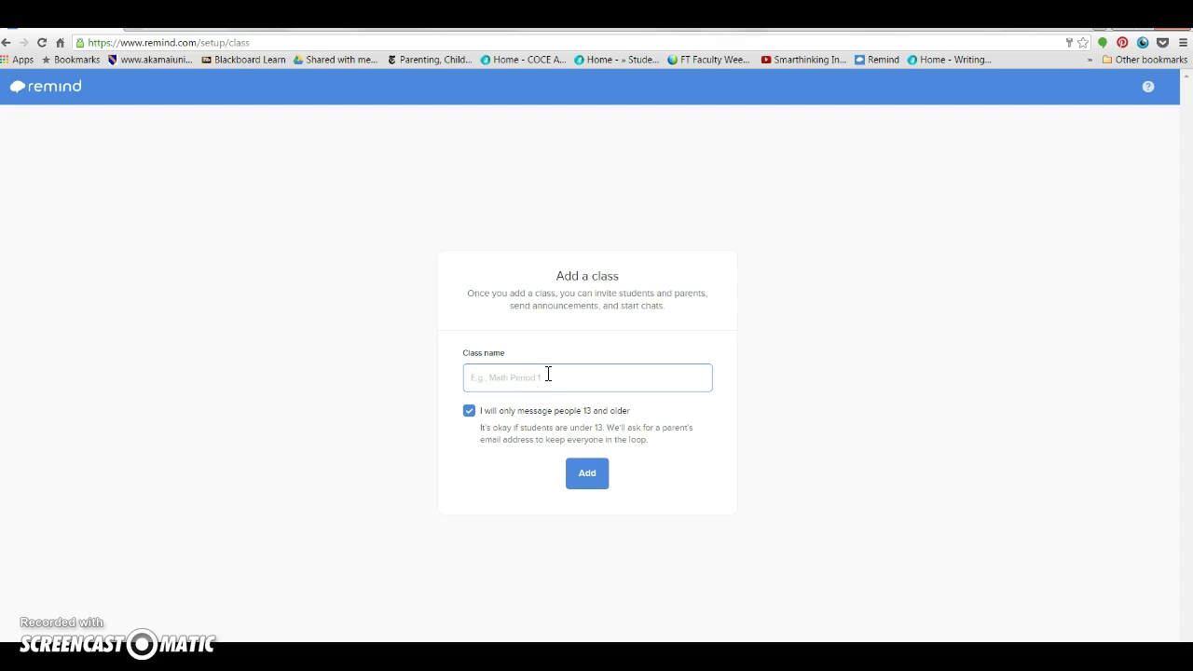
text(ECO201 Term 2)
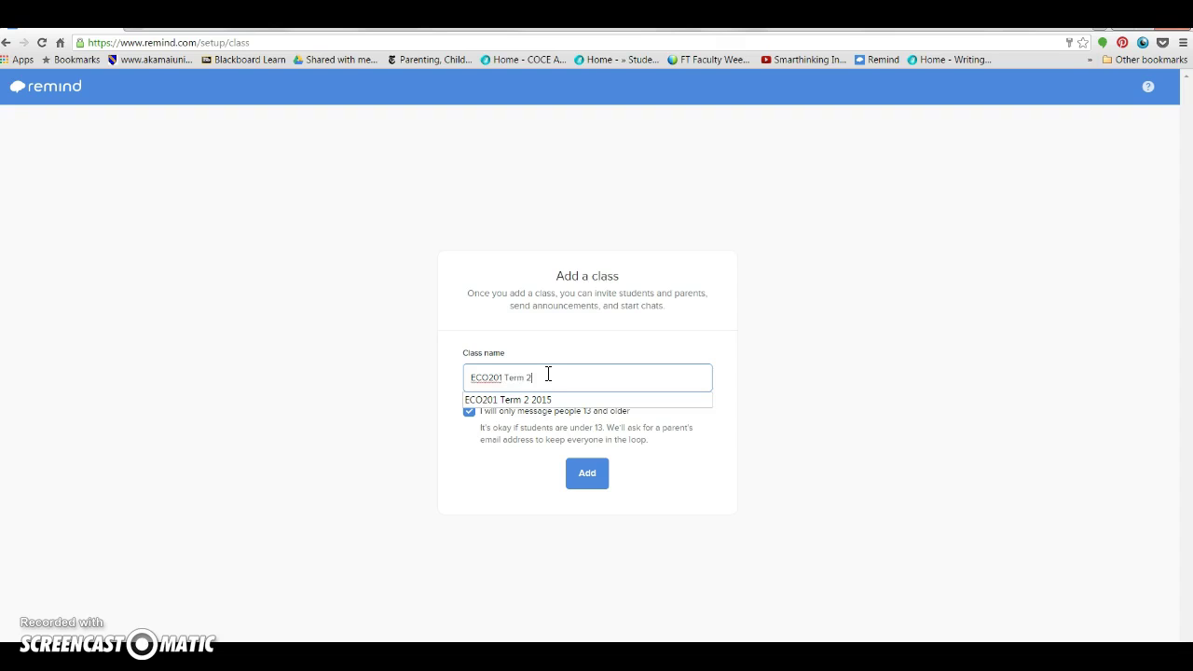
text( 2015)
click(700, 346)
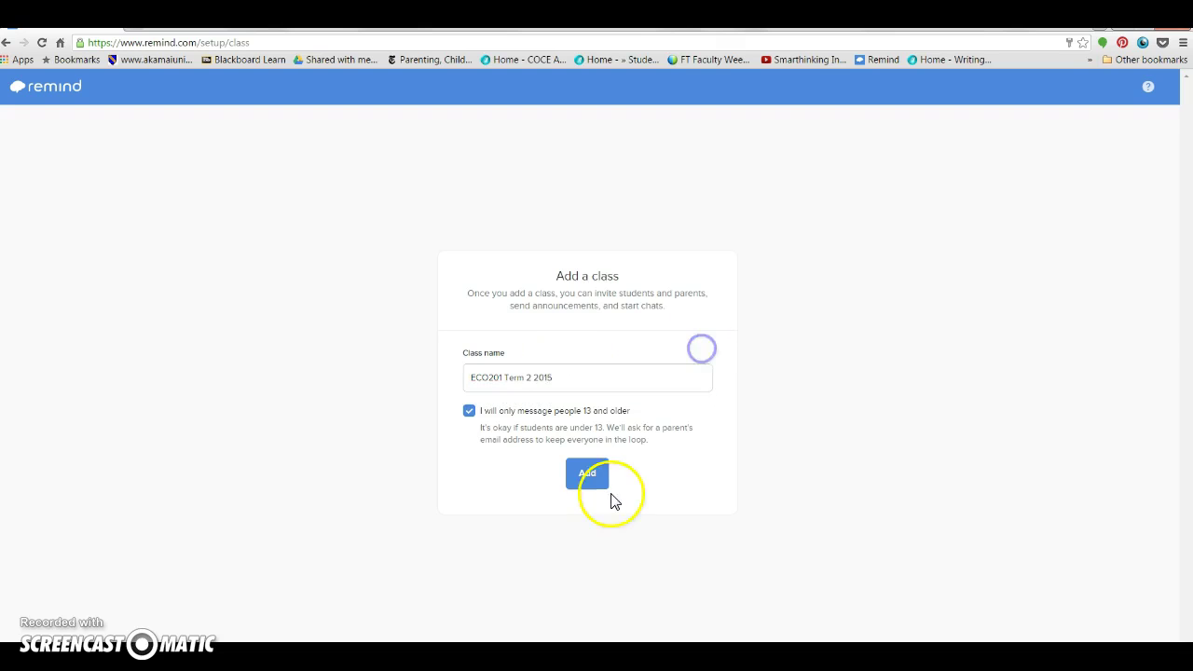
click(586, 477)
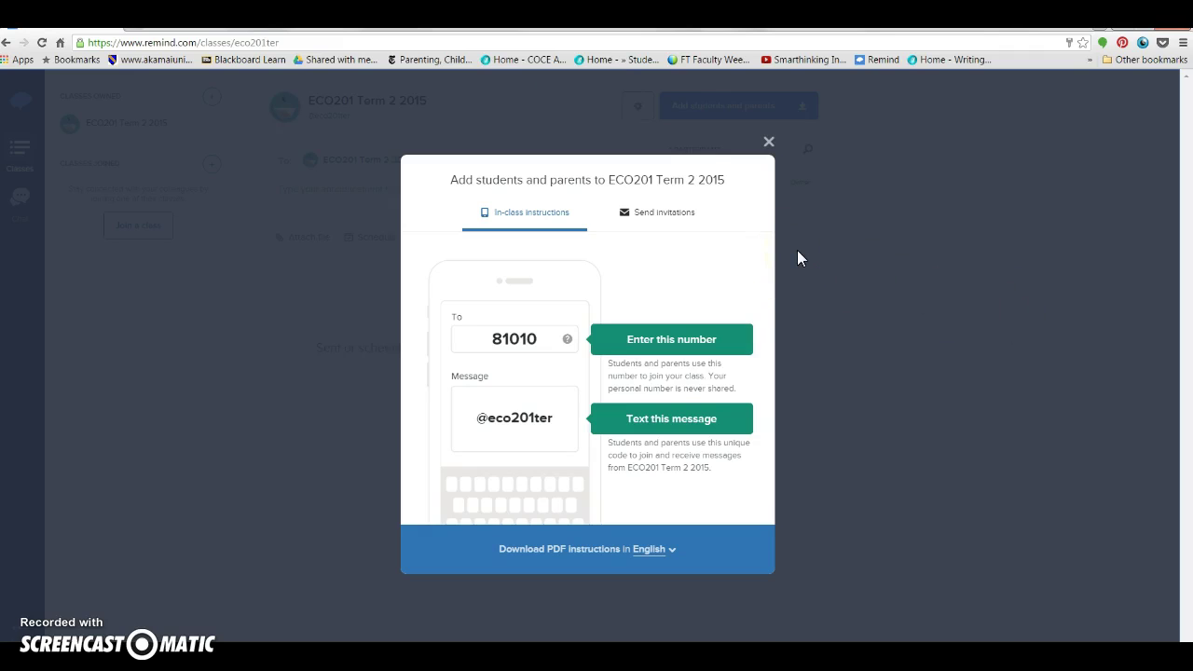
Step: Review the e-mail and text invitation options, then close the Add students dialog
click(634, 245)
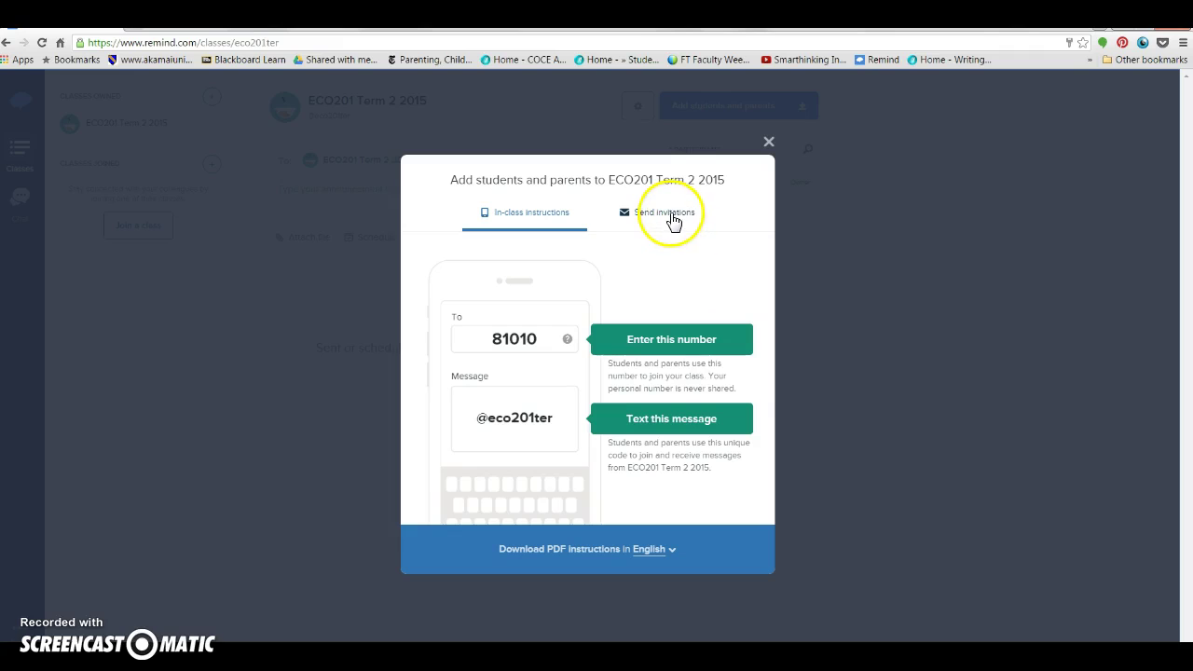
click(673, 219)
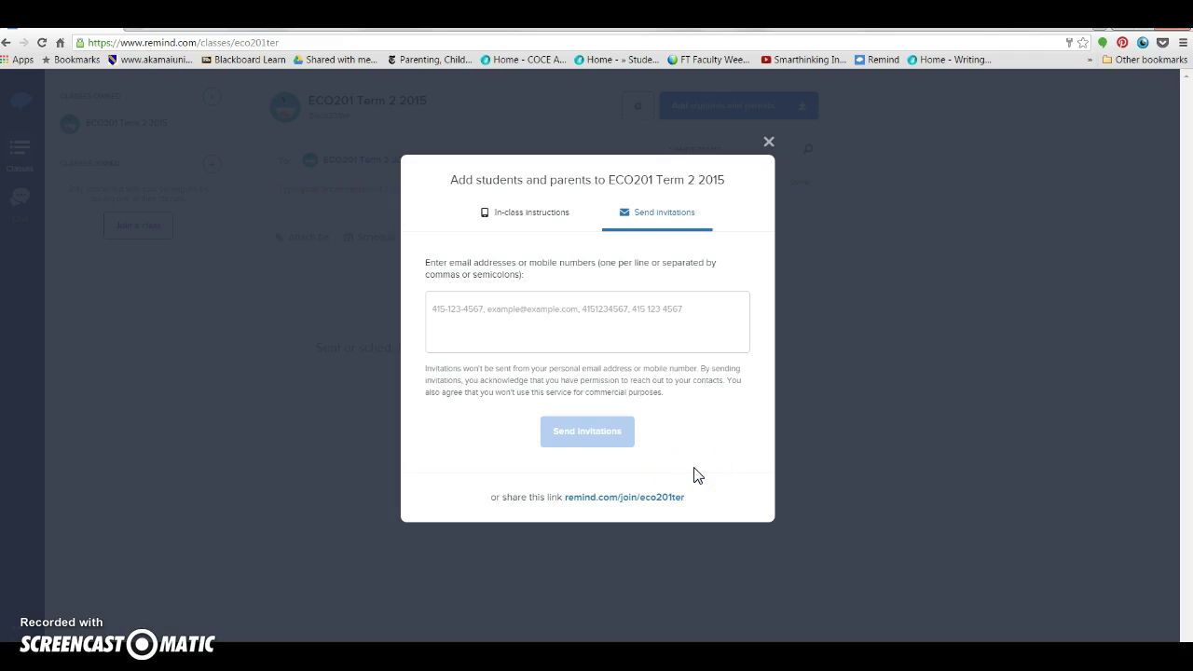
click(769, 143)
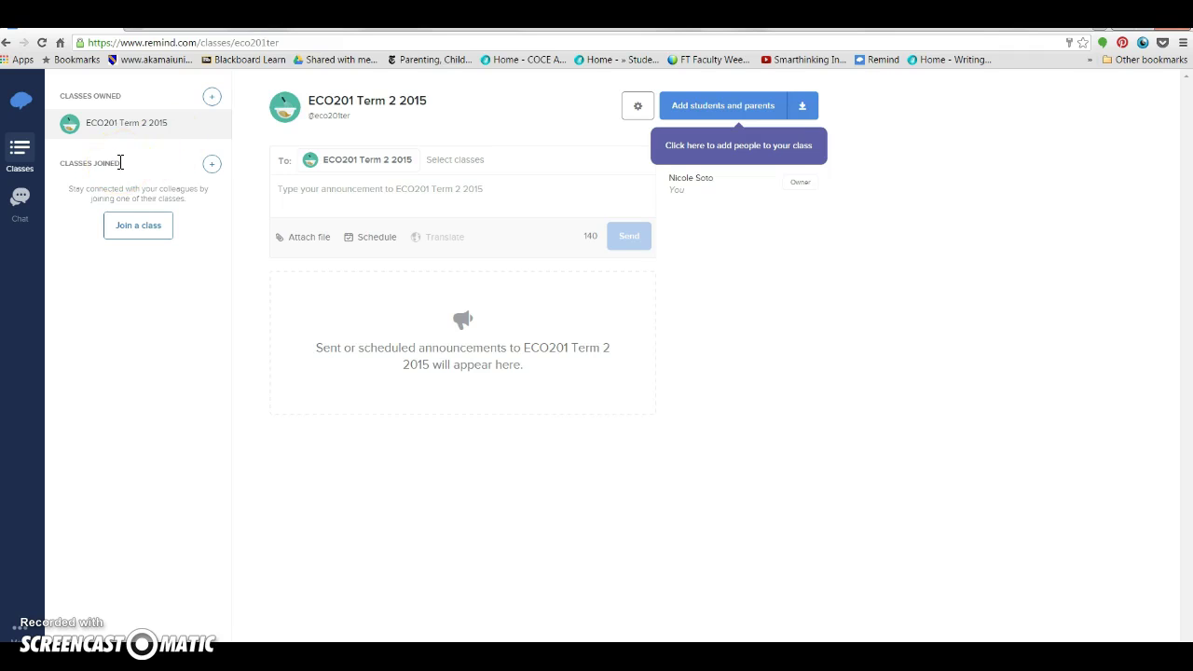
Step: Draft the announcement 'Discussion board posts due tonight' and choose to schedule it for later
click(355, 200)
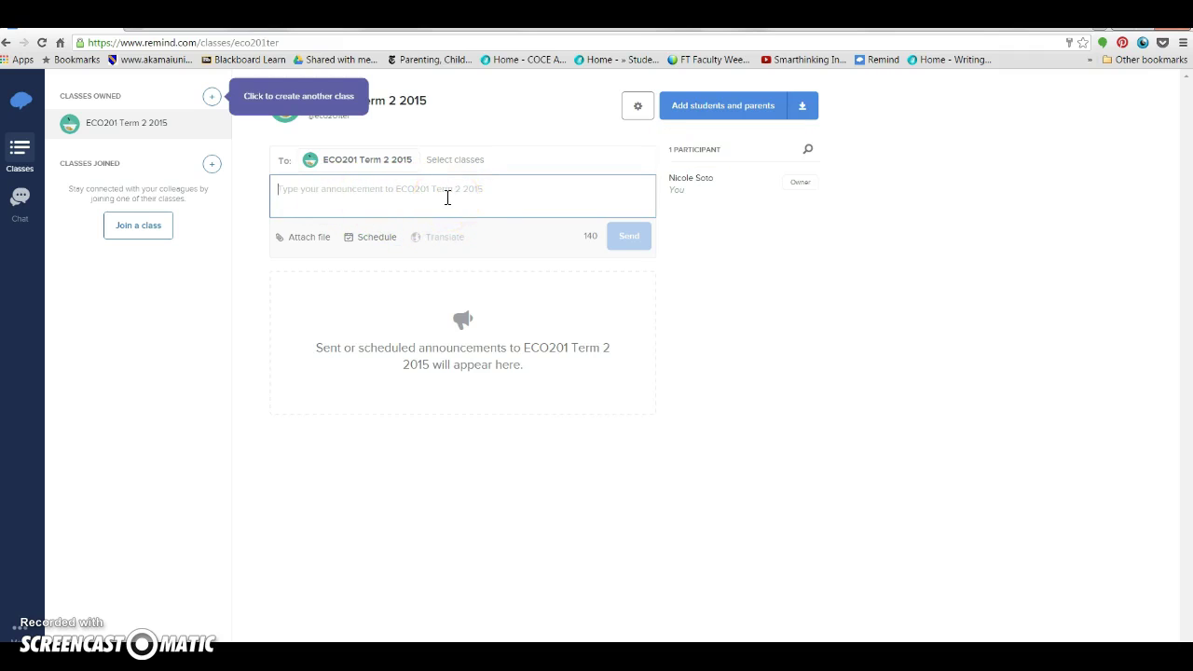
text(Discuss)
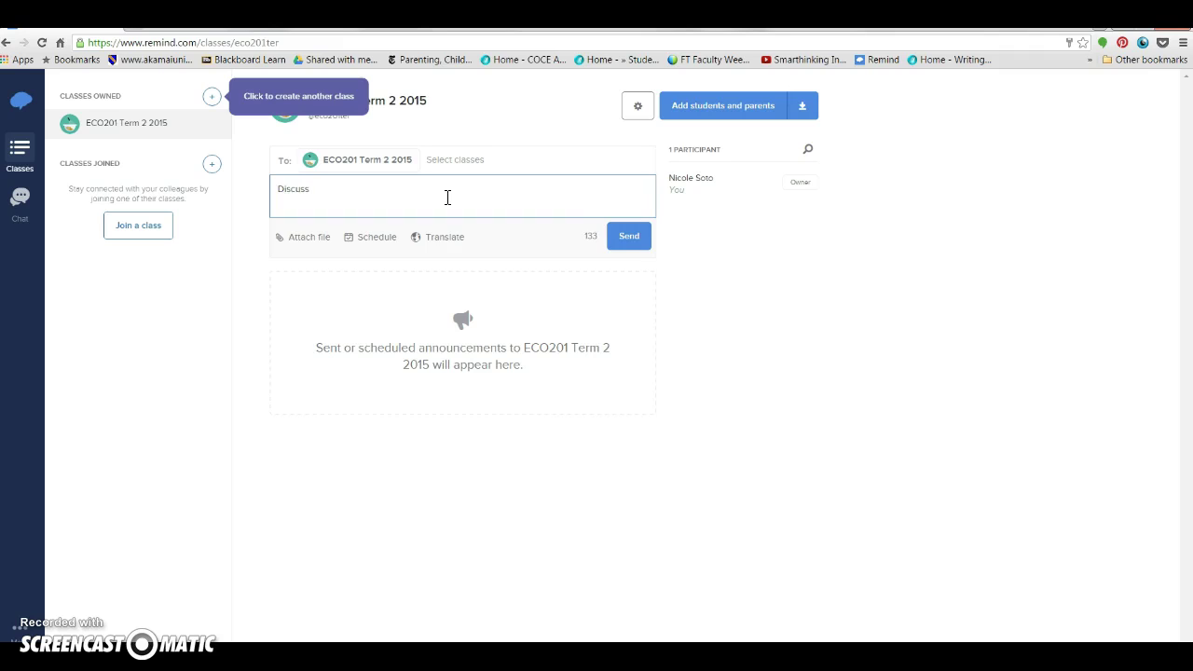
text(ion board posts due tonight)
click(363, 238)
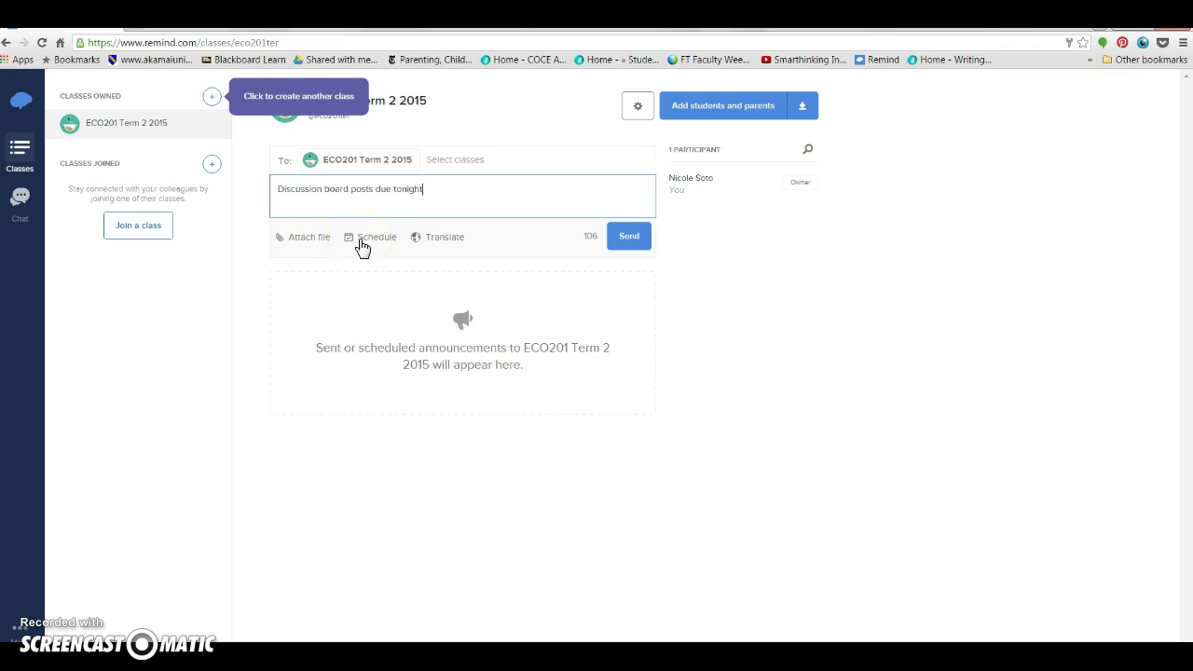
click(360, 240)
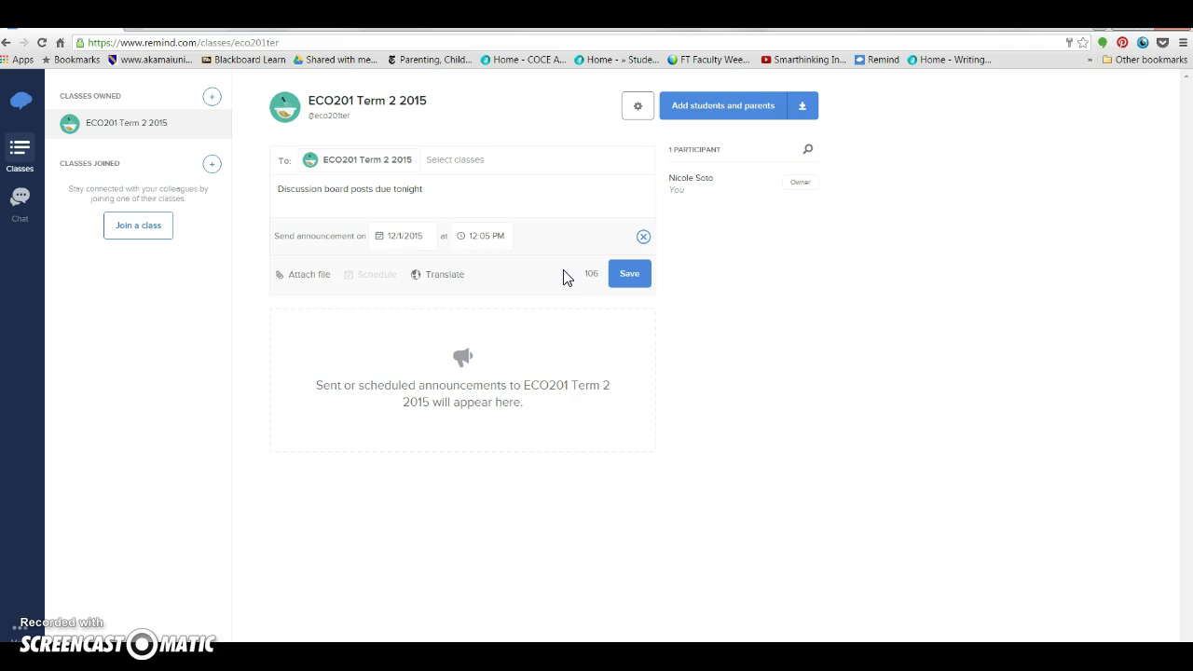
Step: Set the announcement to send on 12/3/2015 at 12:00 PM and save it
click(381, 236)
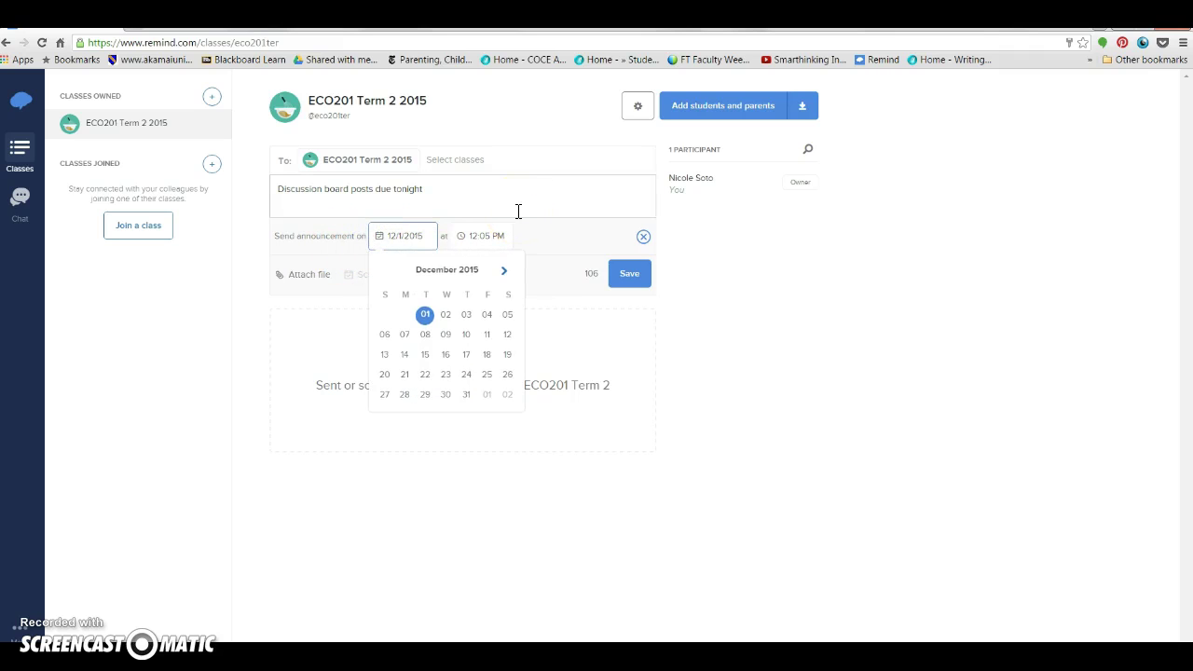
click(467, 317)
click(460, 238)
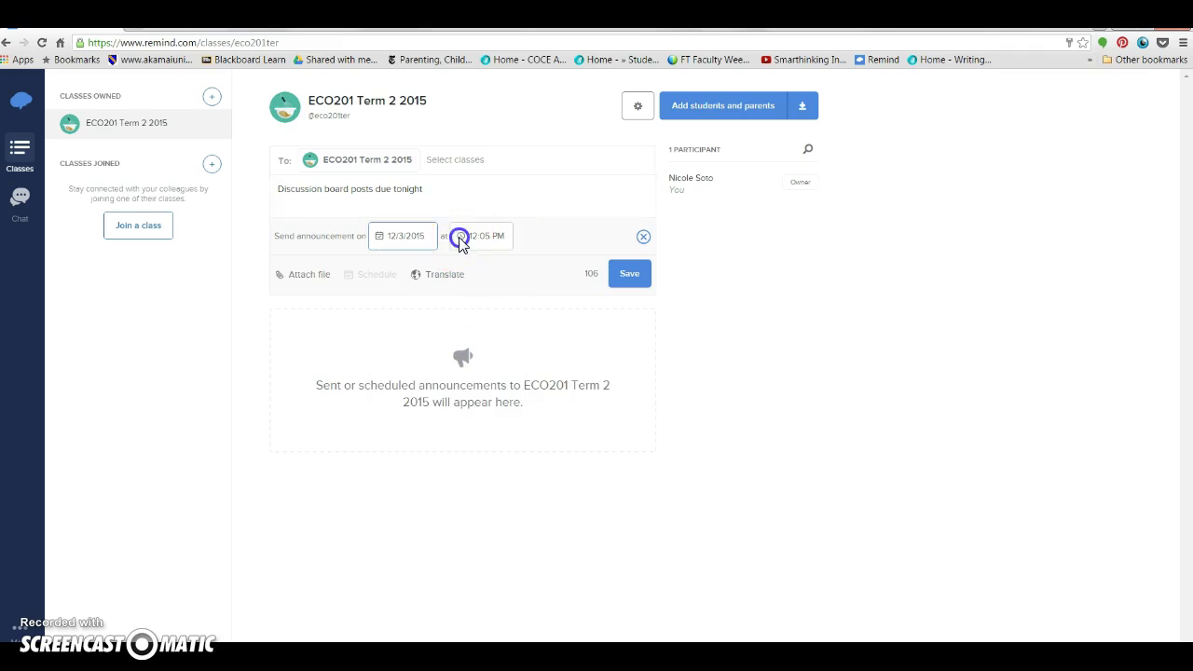
click(484, 353)
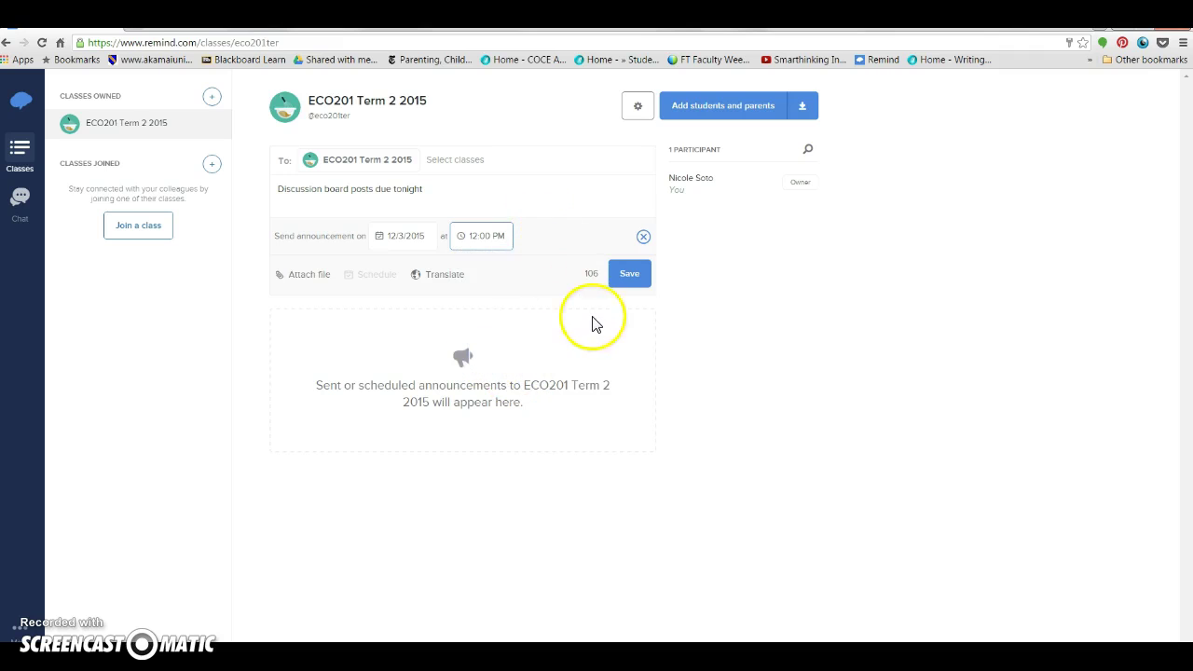
click(630, 279)
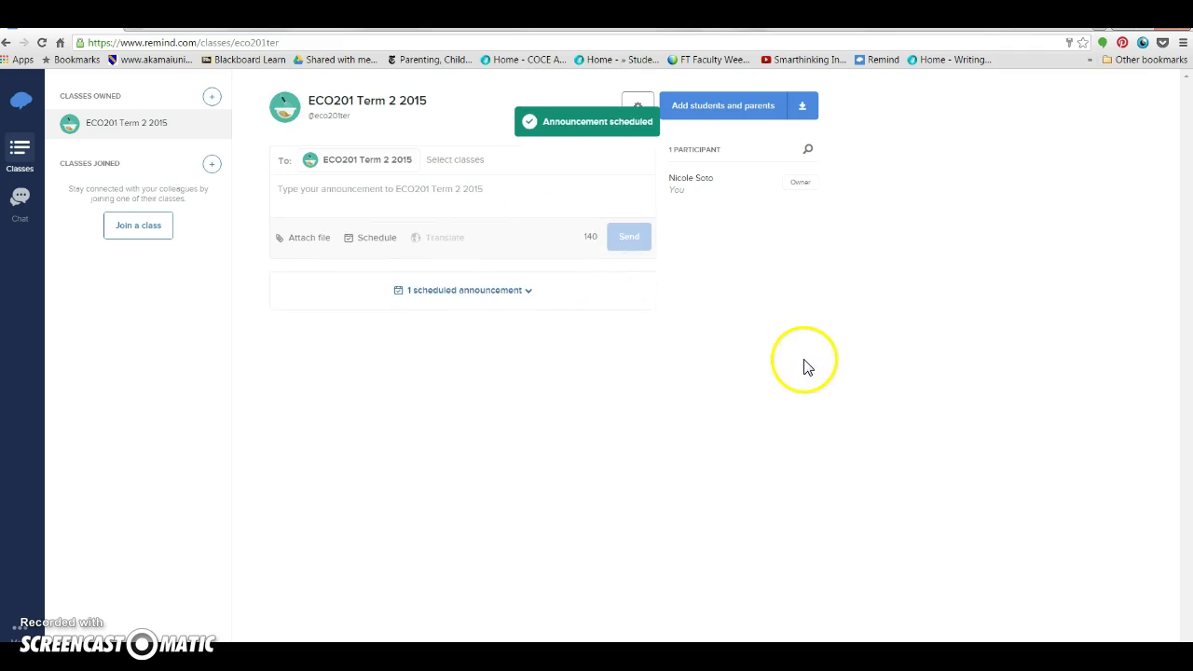